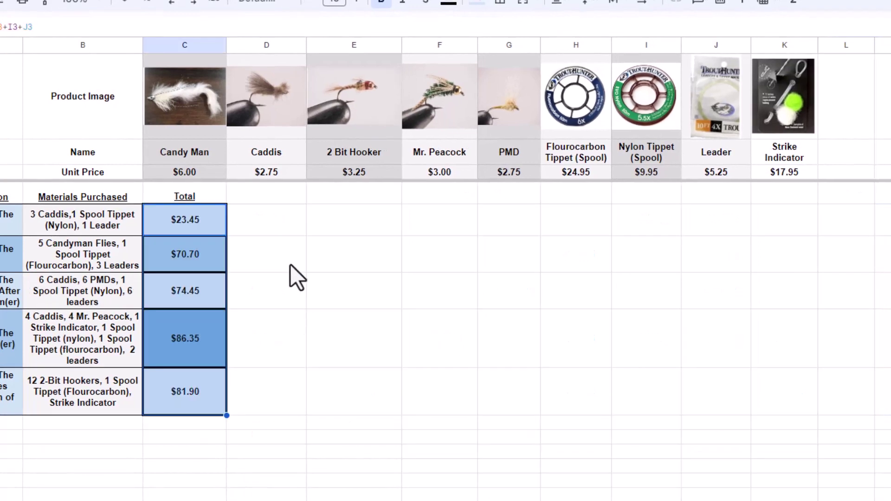
Step: Undo the per-item subtotal columns, leaving only Total column C beside Materials Purchased
{"action": "left_click", "coordinate": [291, 263]}
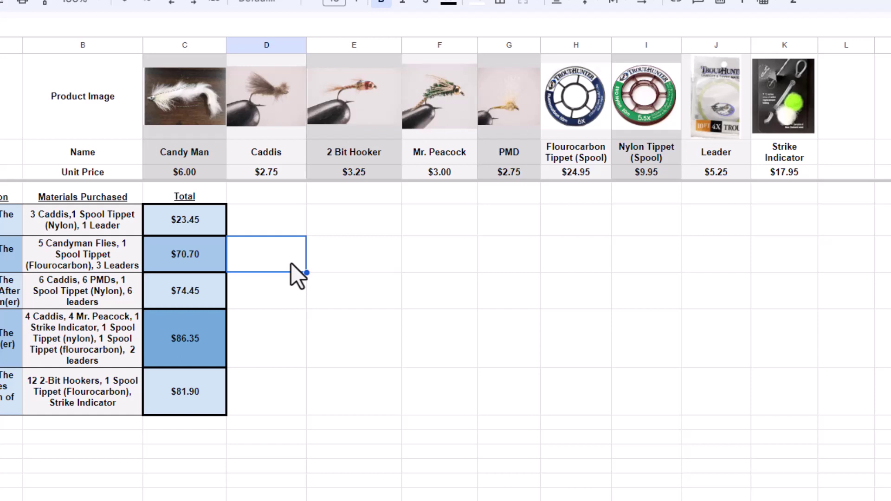
{"action": "left_click", "coordinate": [200, 259]}
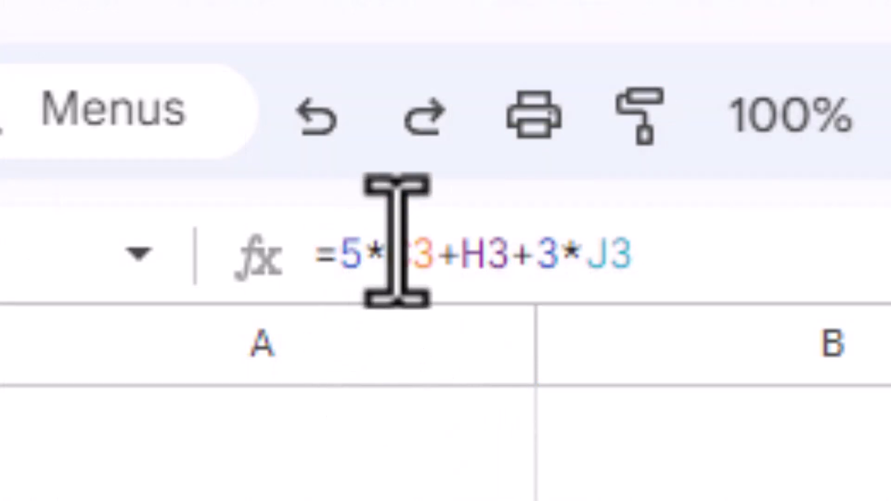
{"action": "left_click", "coordinate": [413, 249]}
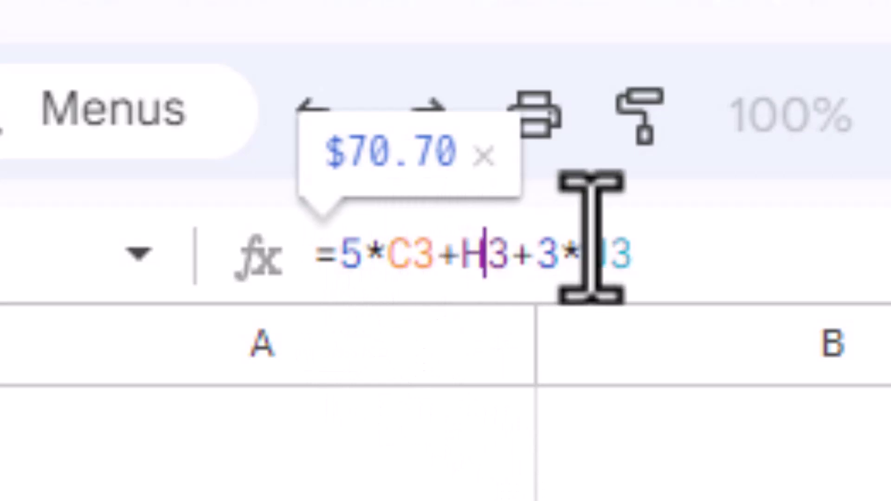
{"action": "left_click", "coordinate": [608, 253]}
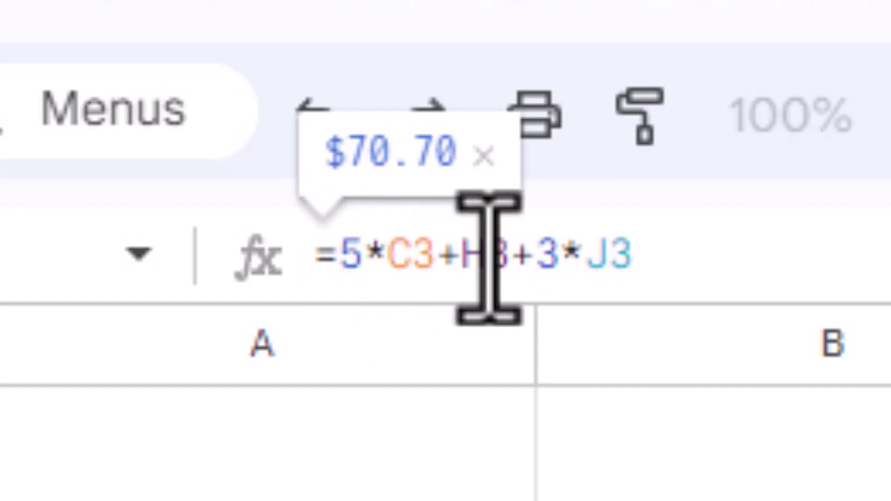
{"action": "left_click_drag", "start_coordinate": [564, 260], "coordinate": [544, 267]}
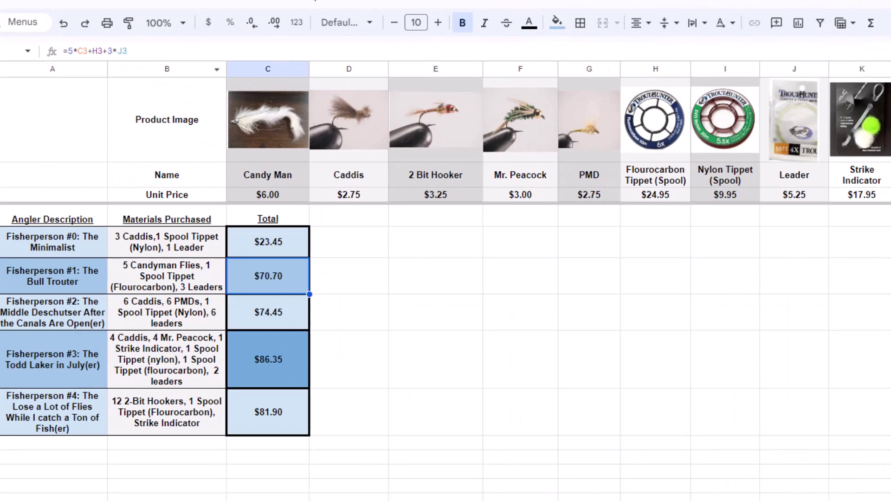
Step: Open a browser window beside the sheet and calculate 5*6 in Google Search
{"action": "key", "text": "ctrl+n"}
{"action": "scroll", "coordinate": [719, 369], "scroll_direction": "down", "scroll_amount": 4}
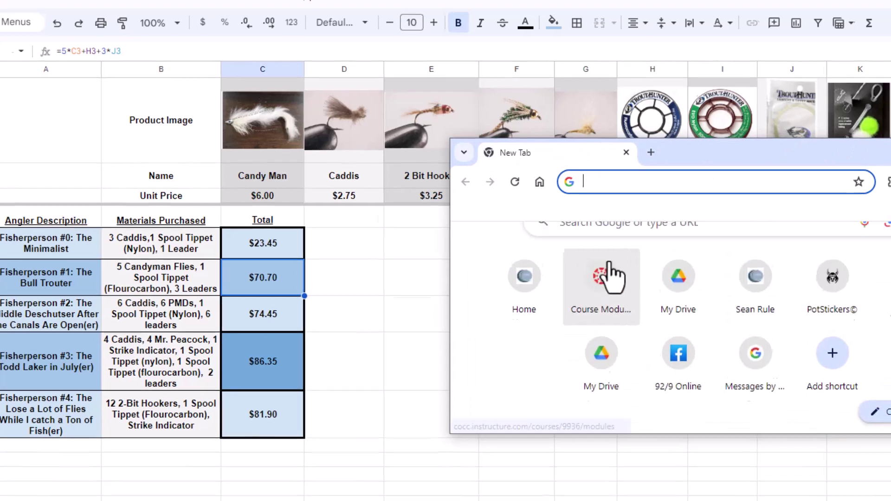
{"action": "scroll", "coordinate": [611, 278], "scroll_direction": "up", "scroll_amount": 3}
{"action": "left_click", "coordinate": [605, 290]}
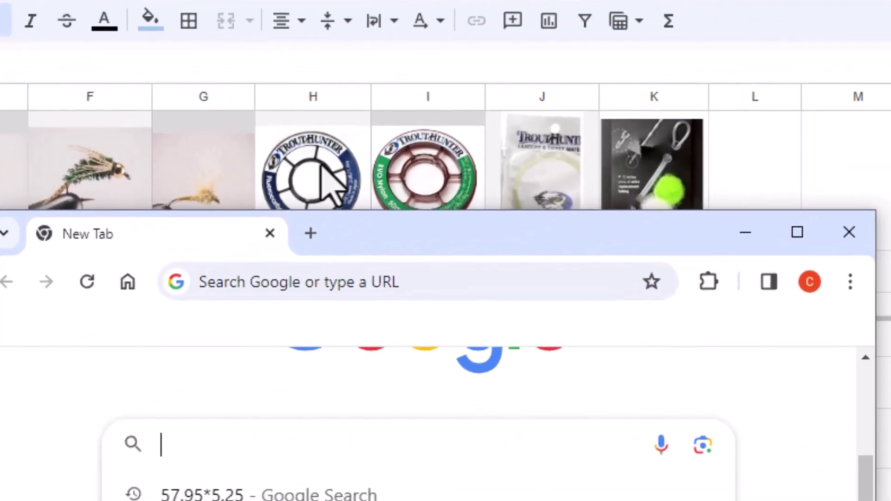
{"action": "left_click_drag", "start_coordinate": [360, 233], "coordinate": [323, 366]}
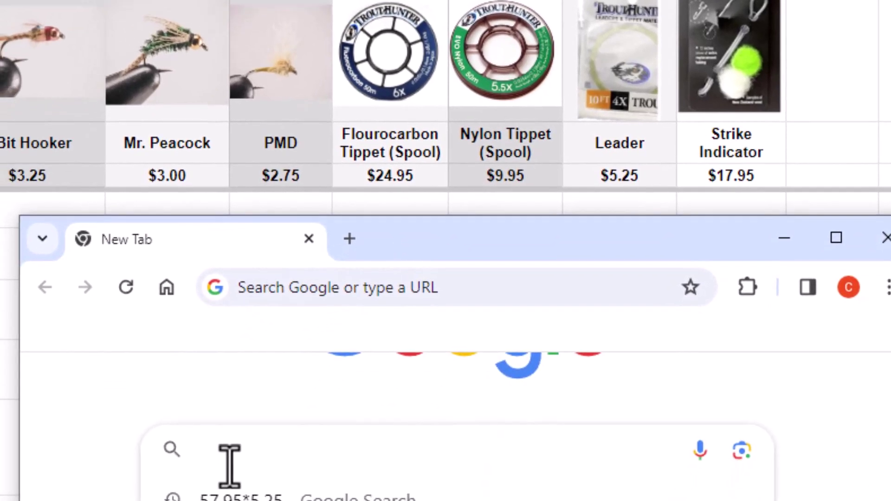
{"action": "type", "text": "5*6"}
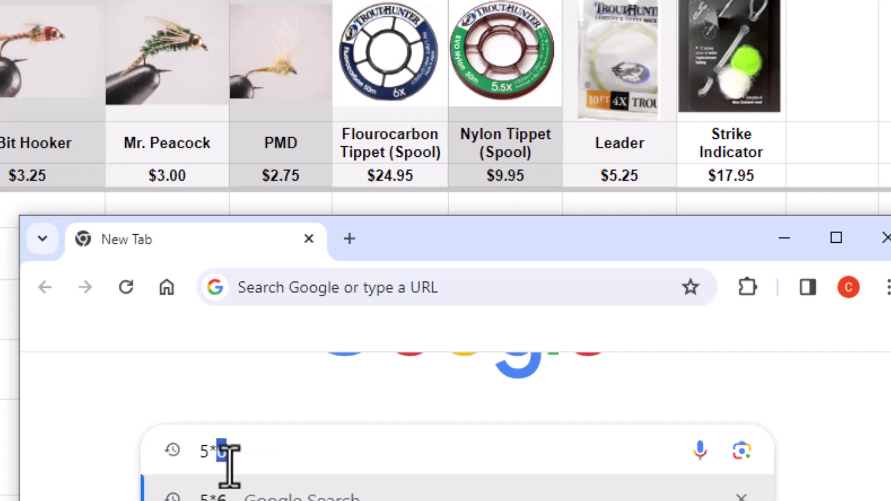
{"action": "key", "text": "Return"}
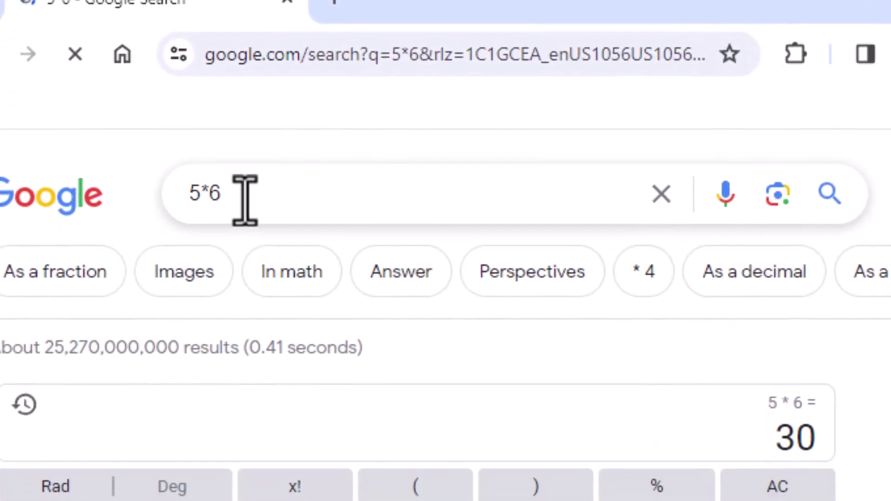
Step: Replace the query with 30+24.95 to get 54.95
{"action": "left_click_drag", "start_coordinate": [245, 193], "coordinate": [113, 200]}
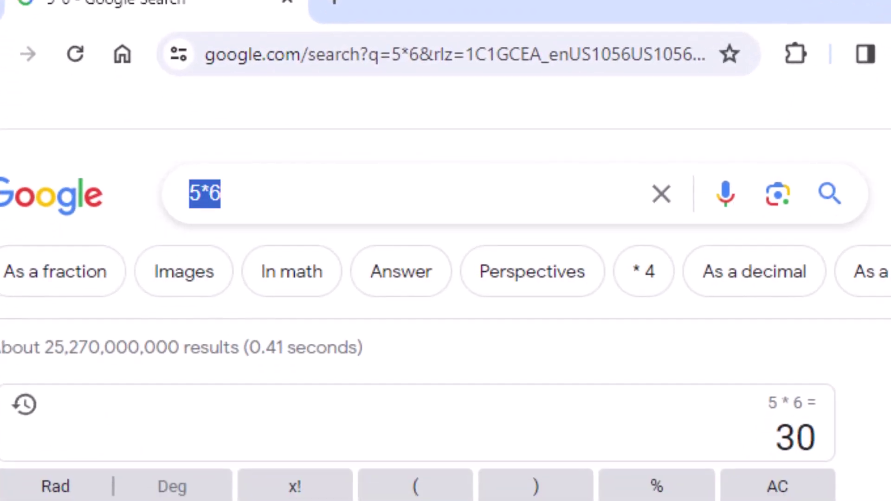
{"action": "key", "text": "BackSpace"}
{"action": "type", "text": "30+"}
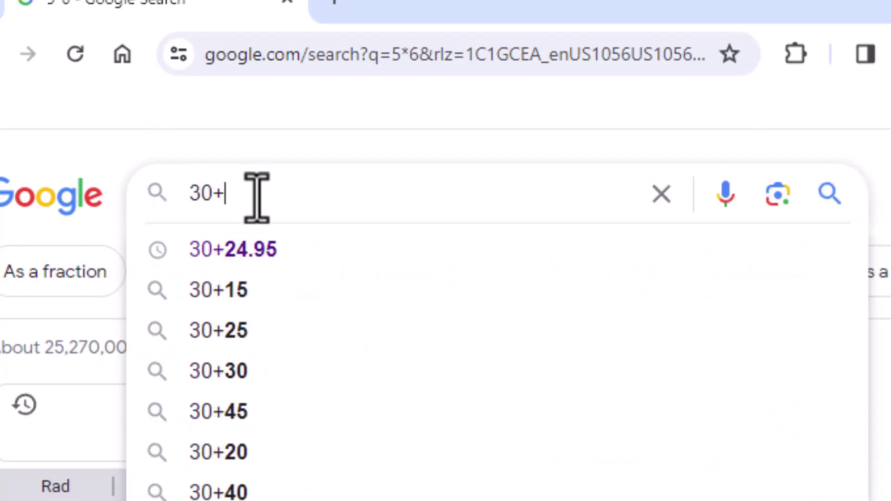
{"action": "type", "text": "1"}
{"action": "key", "text": "BackSpace"}
{"action": "type", "text": "24.95"}
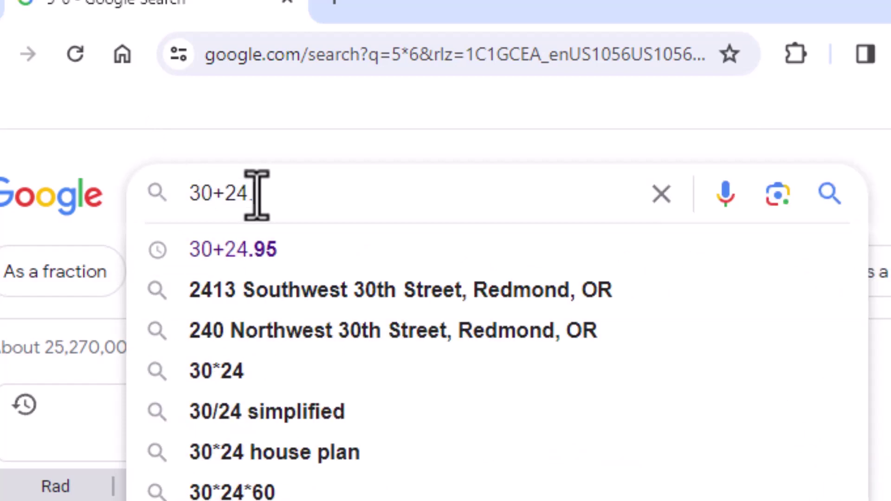
{"action": "key", "text": "Return"}
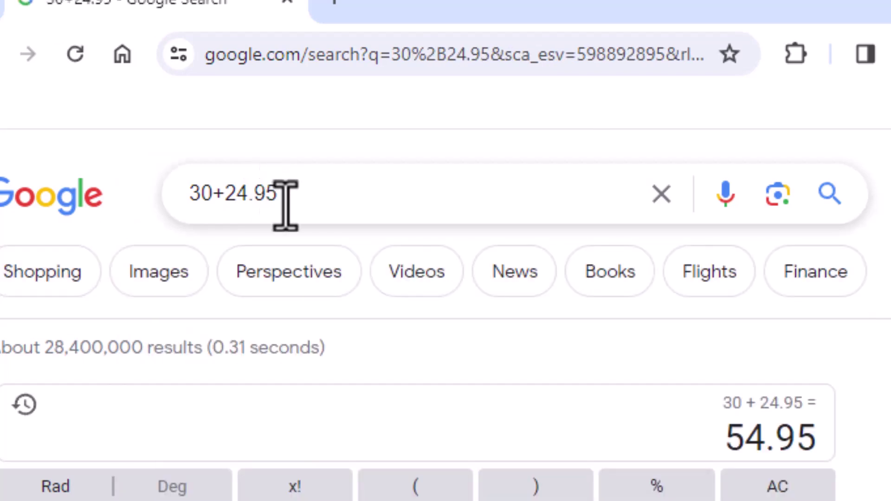
{"action": "key", "text": "ctrl+a"}
Step: Calculate 54.95+3 in Google Search, getting 57.95
{"action": "type", "text": "54.95"}
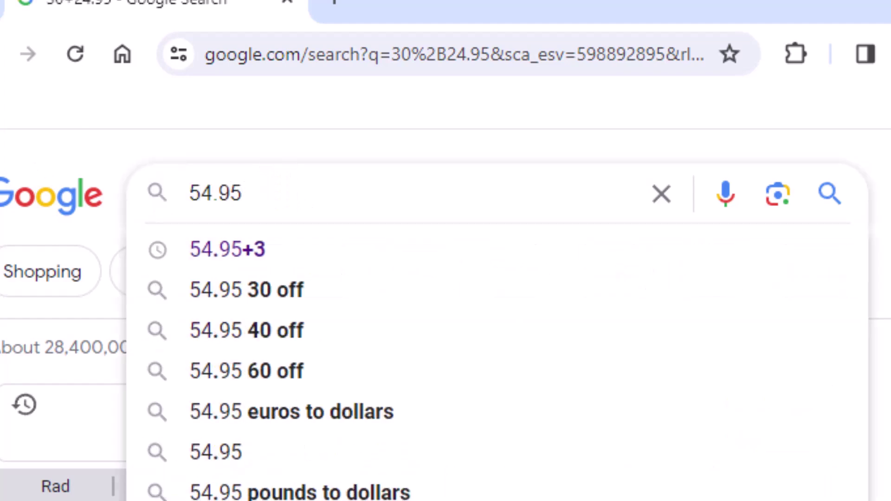
{"action": "type", "text": "+3"}
{"action": "key", "text": "Return"}
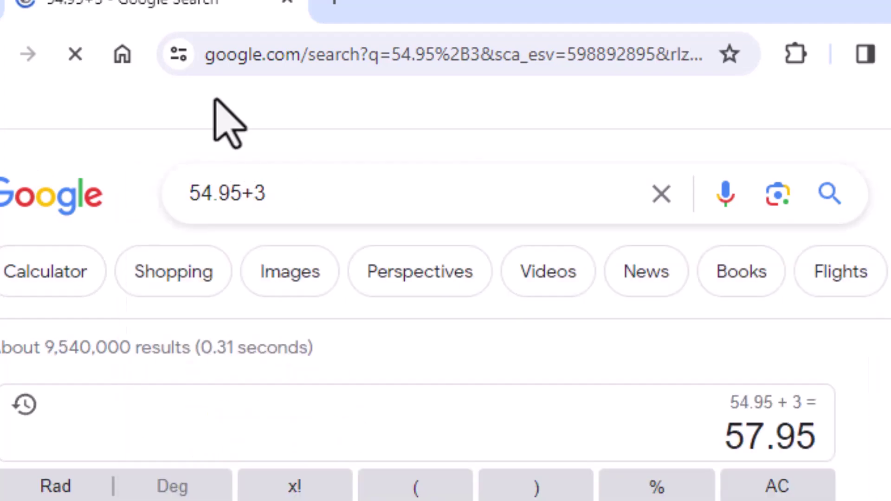
{"action": "left_click_drag", "start_coordinate": [267, 193], "coordinate": [1, 227]}
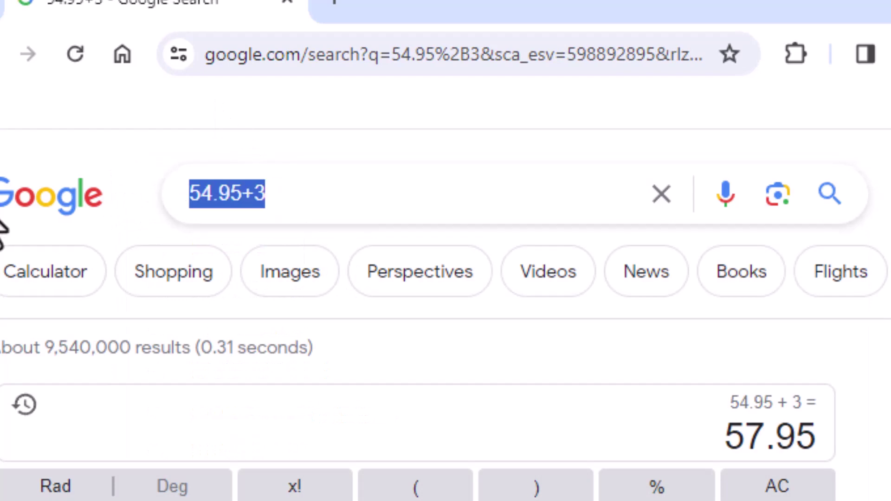
Step: Calculate 57.95*5.25 and shift the browser to reveal the sheet's totals
{"action": "type", "text": "57.95"}
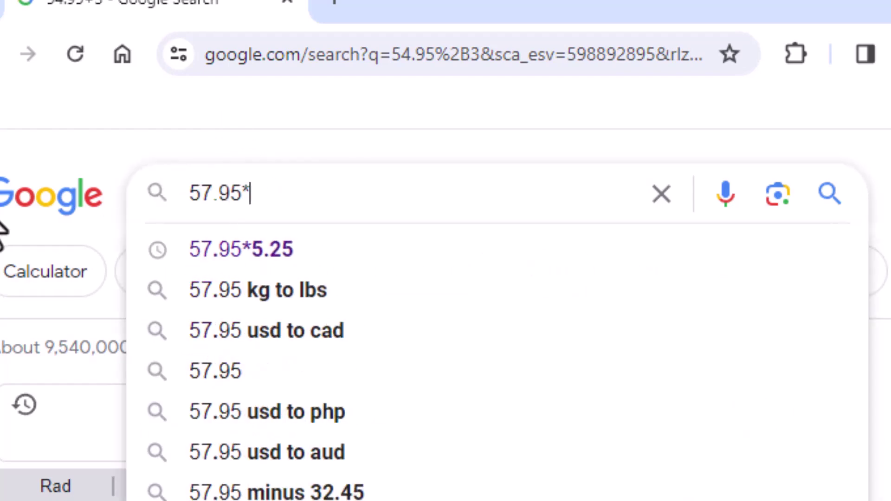
{"action": "type", "text": "*"}
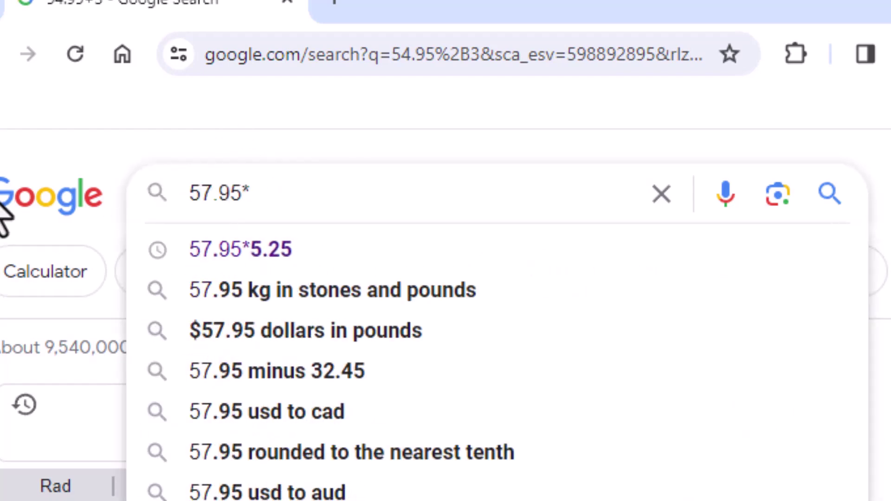
{"action": "type", "text": "5.25"}
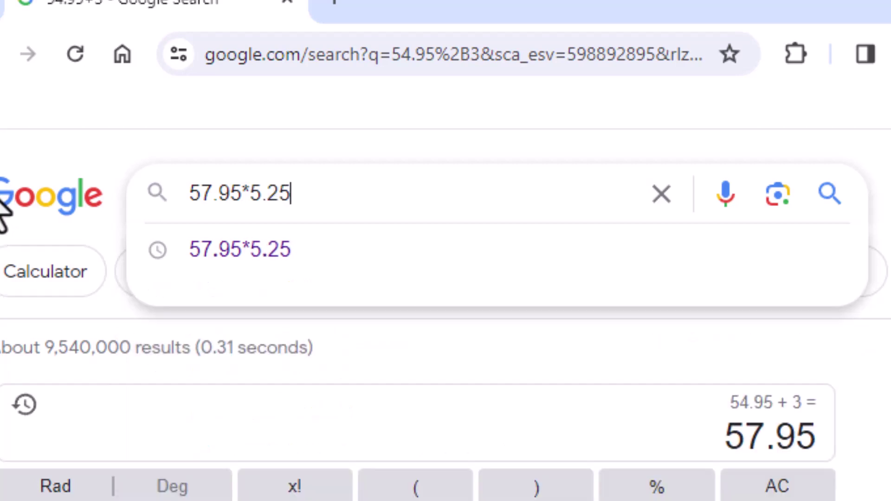
{"action": "key", "text": "Return"}
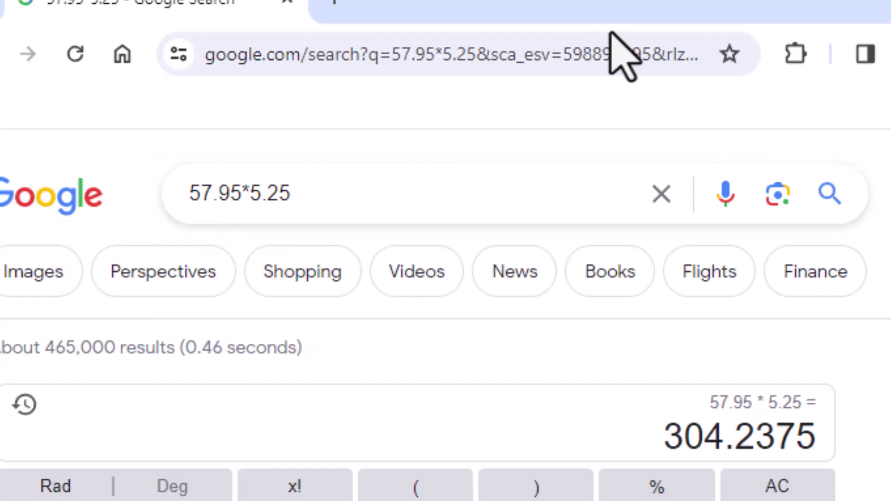
{"action": "left_click_drag", "start_coordinate": [569, 4], "coordinate": [314, 0]}
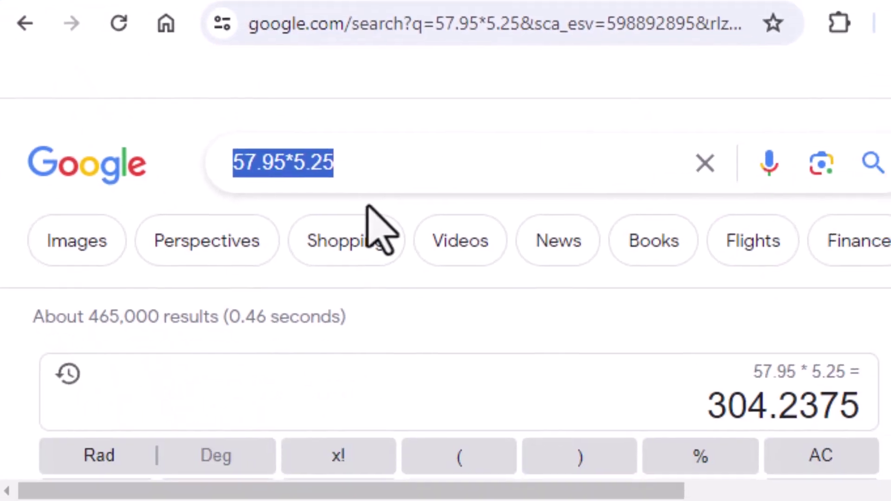
Step: Enter 5*$6+$24.95+3*$5.25 as the new Google search query
{"action": "type", "text": "5*"}
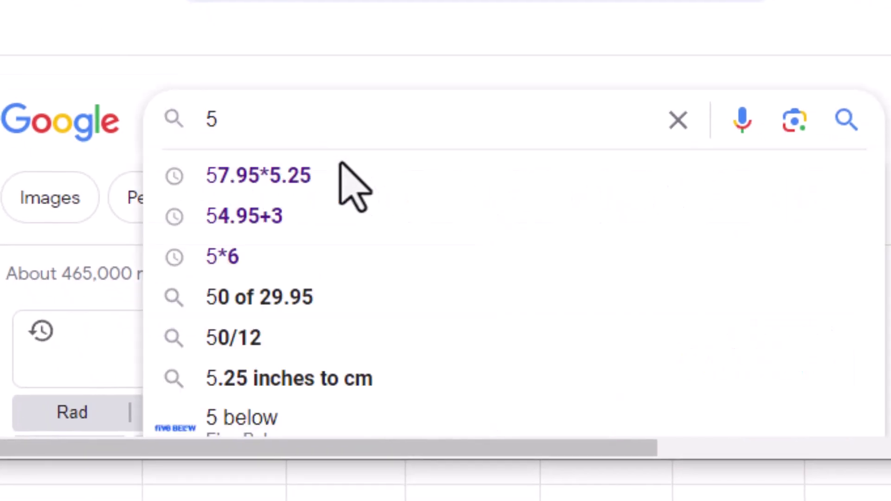
{"action": "type", "text": "$6"}
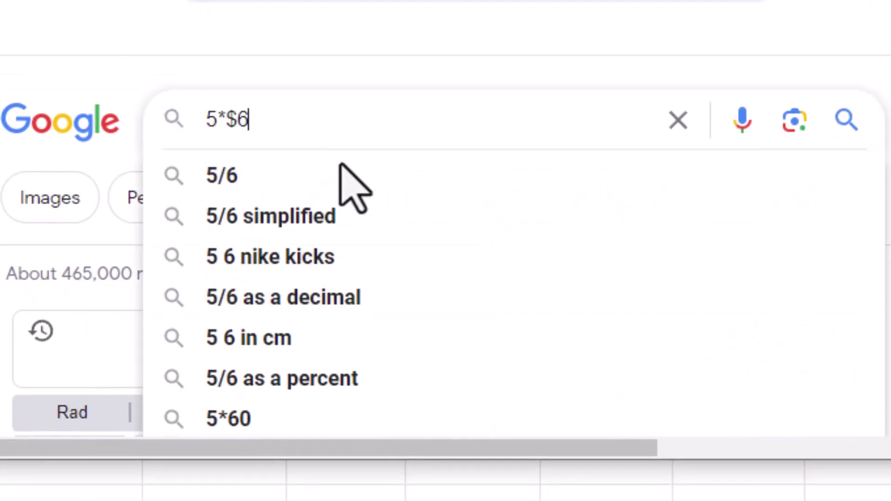
{"action": "type", "text": "+"}
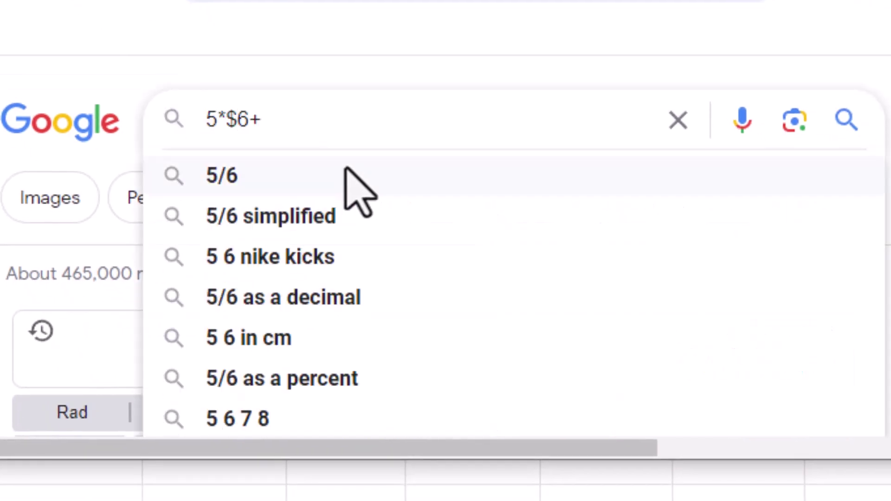
{"action": "type", "text": "$24."}
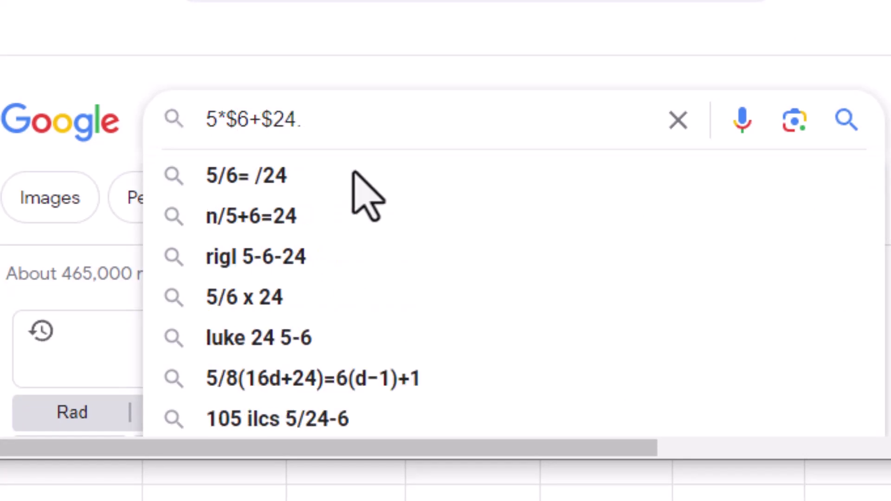
{"action": "type", "text": "95+3*"}
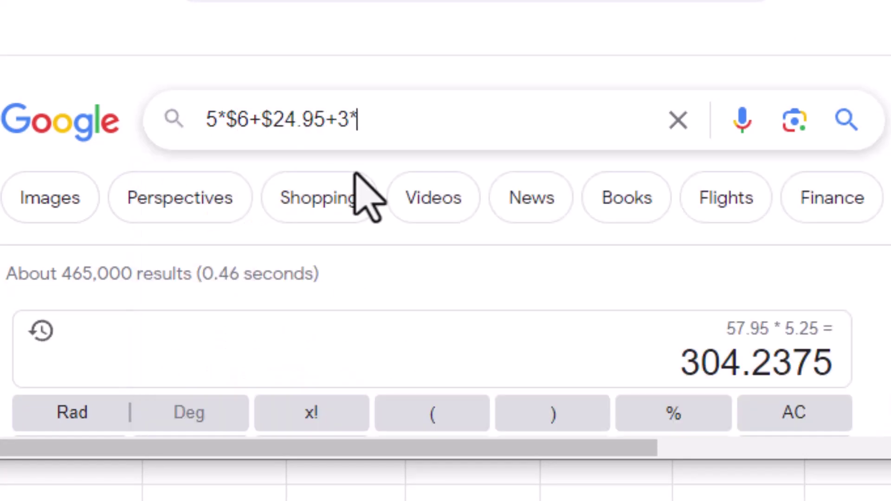
{"action": "type", "text": "$5.25"}
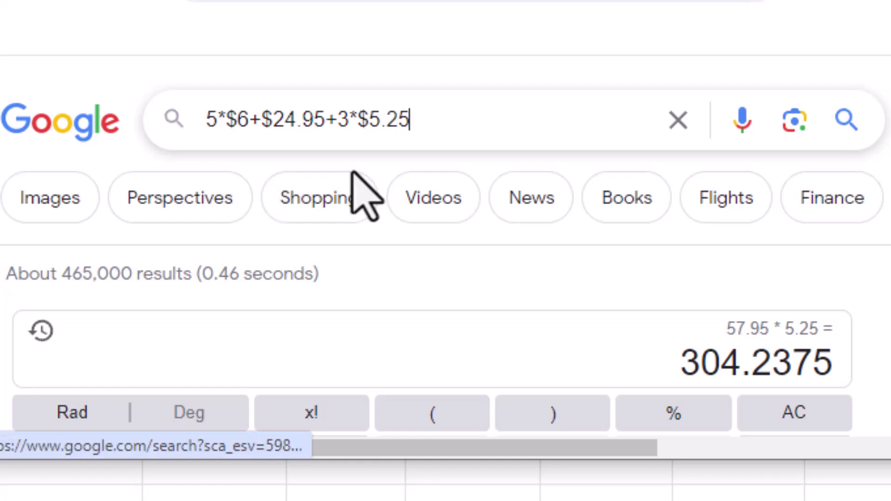
Step: Run the search to get 70.7 US$, matching the sheet's $70.70 total
{"action": "key", "text": "Return"}
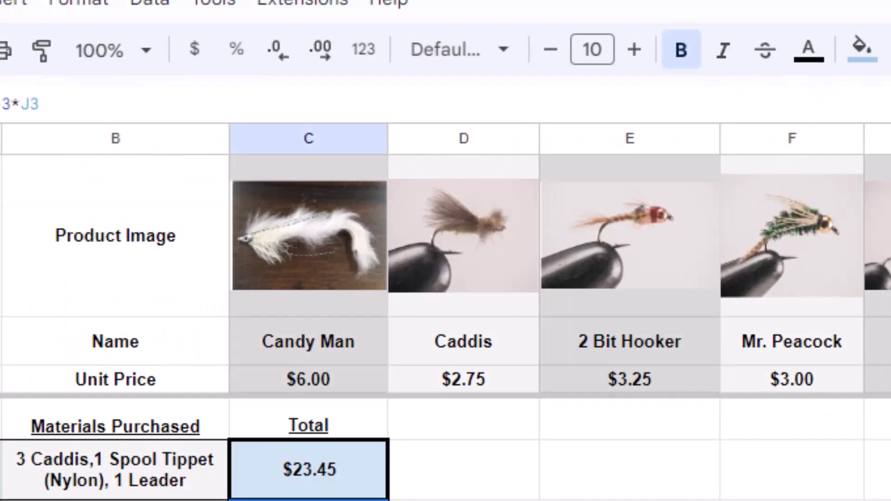
Step: Label columns D and E 'Sales Tax (7.5%)' and 'Total Cost (plus Tax)'
{"action": "left_click", "coordinate": [629, 500]}
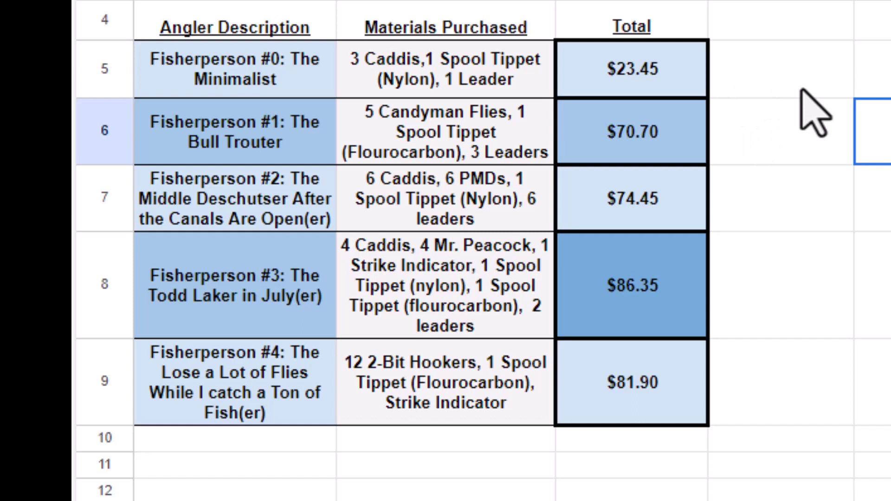
{"action": "left_click", "coordinate": [760, 10]}
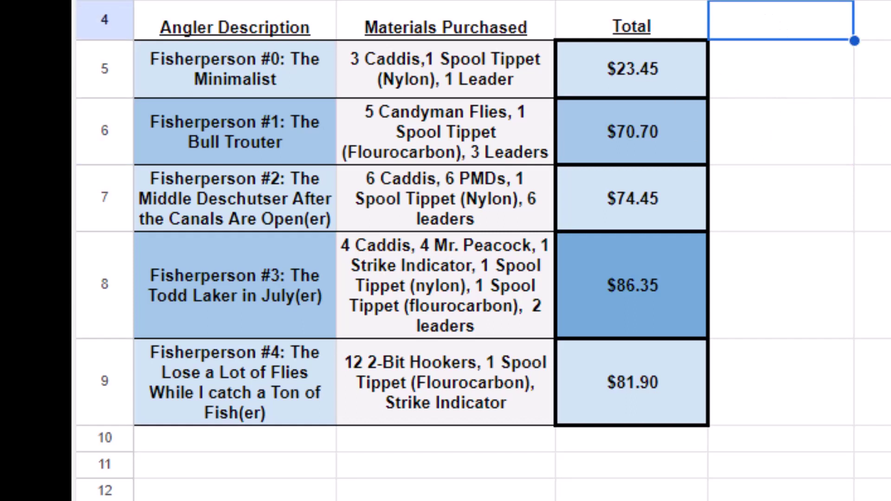
{"action": "type", "text": "Sales Tax"}
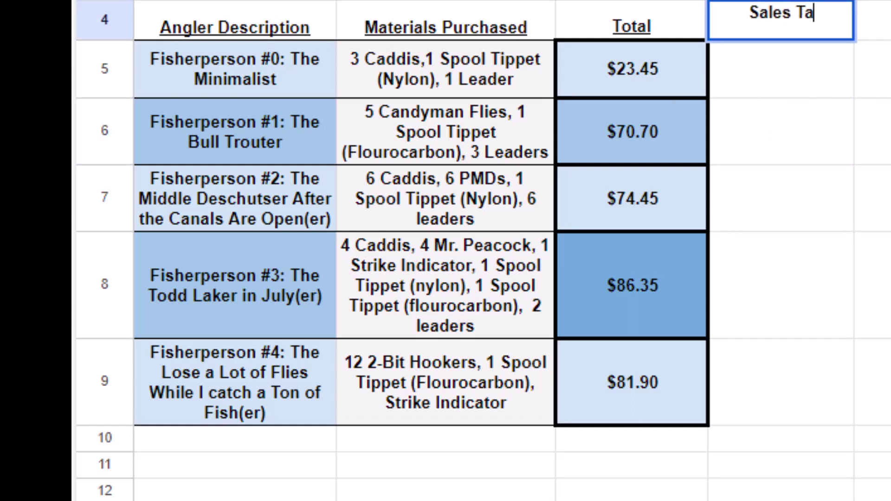
{"action": "type", "text": " (7.5%"}
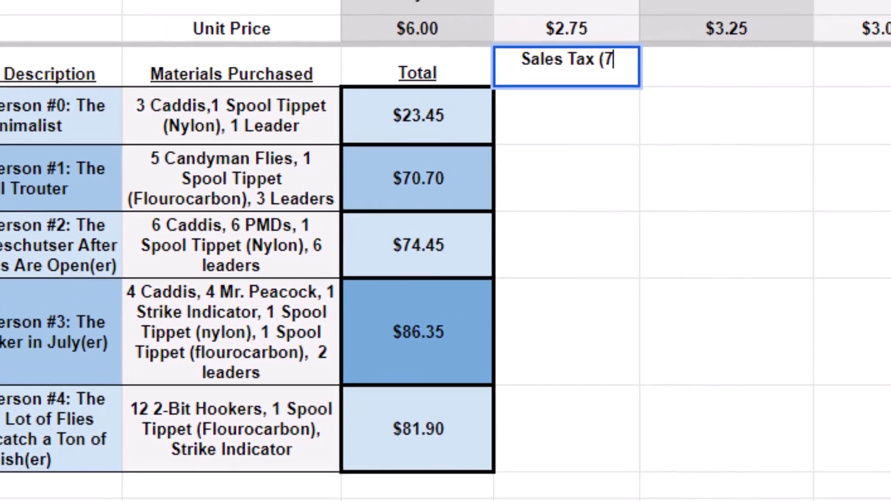
{"action": "type", "text": ")"}
{"action": "key", "text": "Return"}
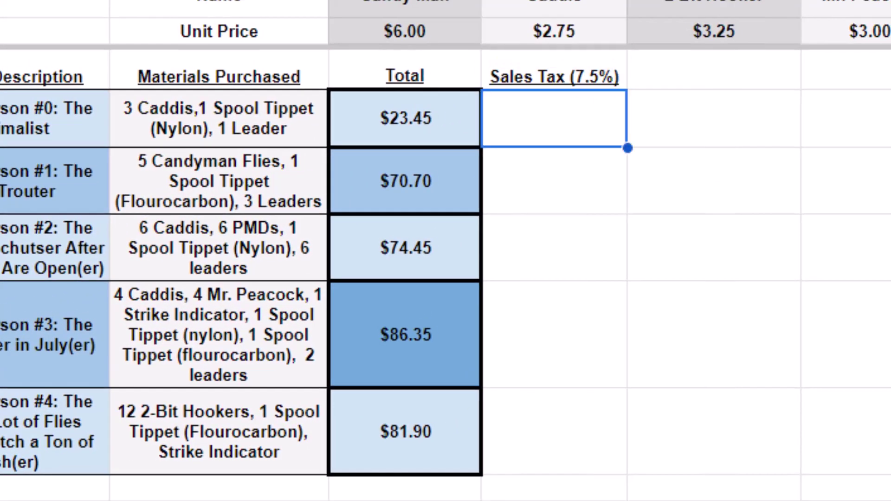
{"action": "left_click", "coordinate": [553, 69]}
{"action": "left_click", "coordinate": [713, 70]}
{"action": "type", "text": "Total Cost (plus Tax"}
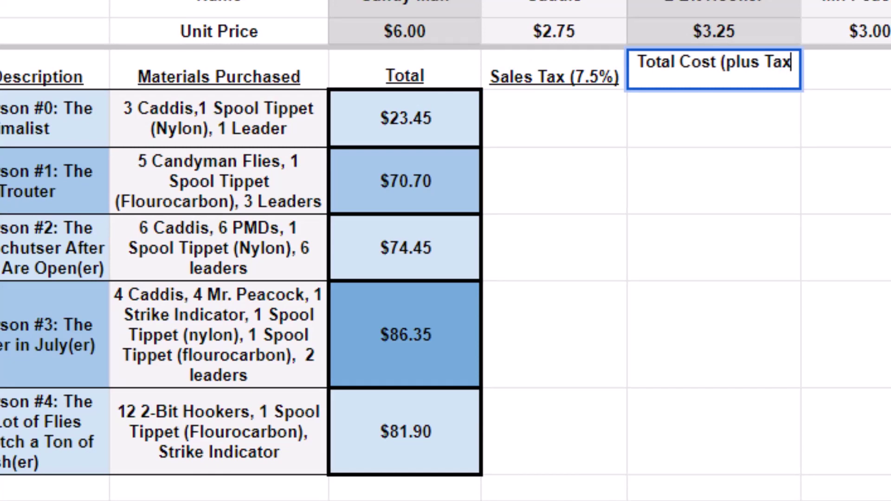
{"action": "type", "text": ")"}
{"action": "key", "text": "Return"}
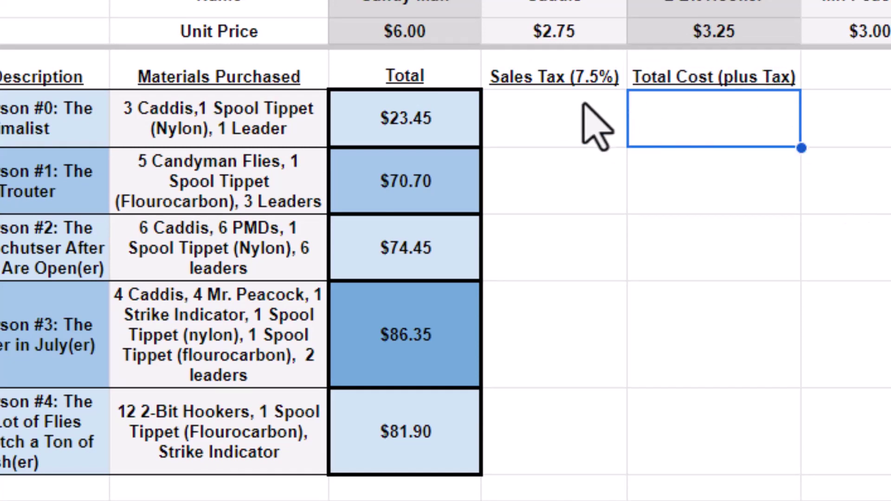
Step: Enter =C5*.075 in the first Sales Tax cell and fill it down to all anglers
{"action": "left_click", "coordinate": [599, 124]}
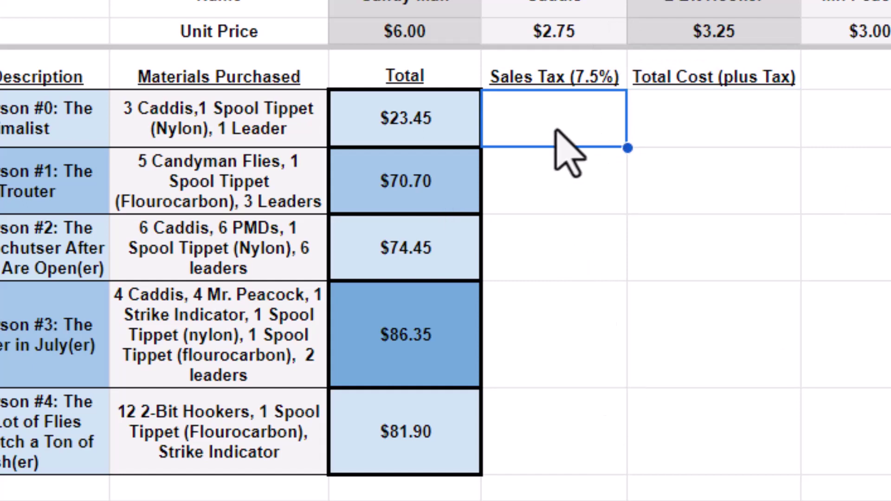
{"action": "type", "text": "="}
{"action": "left_click", "coordinate": [416, 138]}
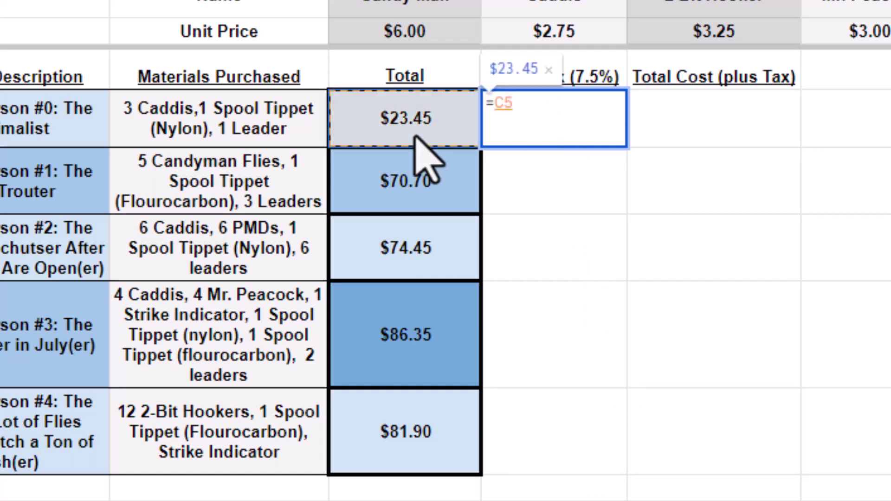
{"action": "type", "text": "*.075"}
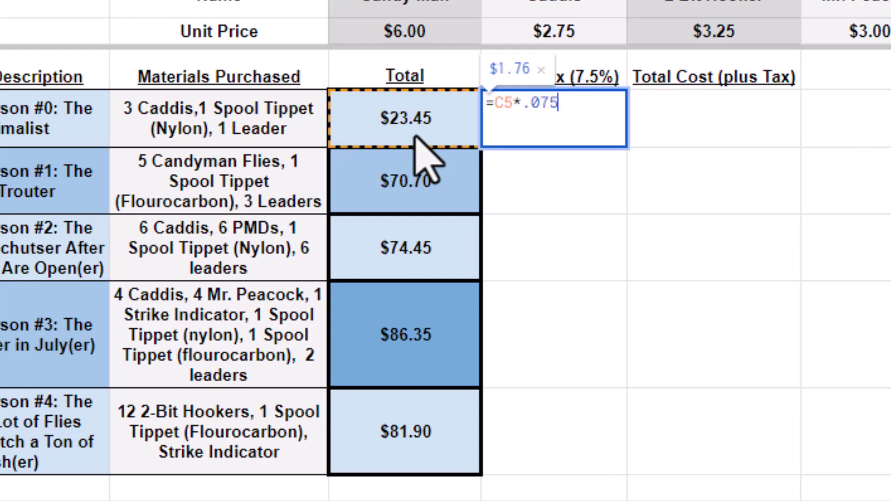
{"action": "key", "text": "Return"}
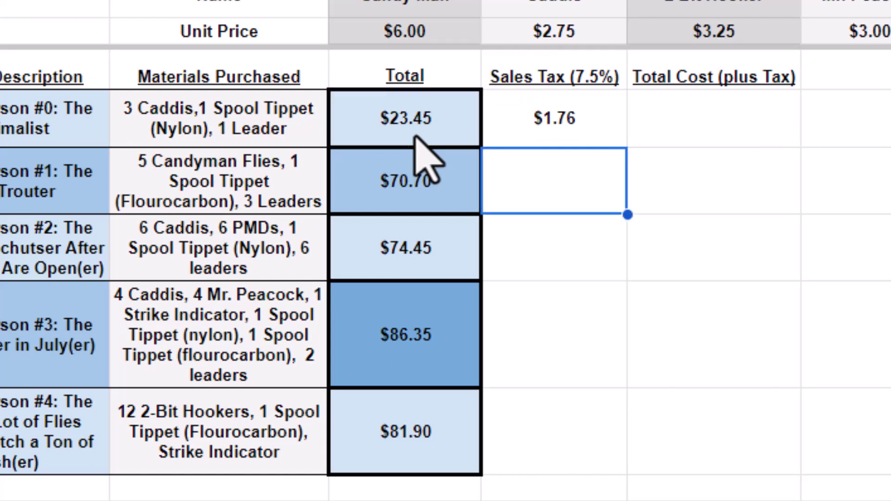
{"action": "left_click", "coordinate": [559, 122]}
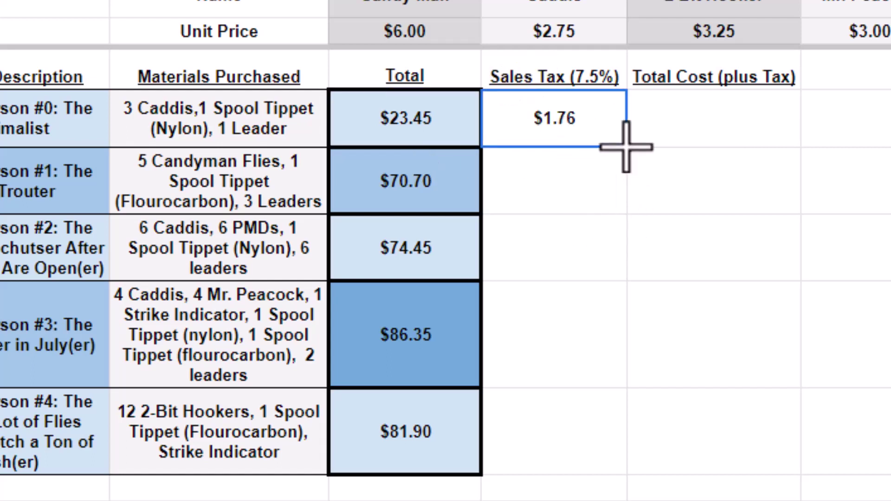
{"action": "left_click_drag", "start_coordinate": [626, 148], "coordinate": [615, 452]}
Step: Check the taxes $5.30, $5.58, $6.48, $6.14 against Totals $70.70, $74.45, $86.35, $81.90
{"action": "left_click", "coordinate": [527, 179]}
{"action": "left_click", "coordinate": [452, 175]}
{"action": "left_click", "coordinate": [522, 221]}
{"action": "left_click", "coordinate": [461, 253]}
{"action": "left_click", "coordinate": [552, 358]}
{"action": "left_click", "coordinate": [453, 377]}
{"action": "left_click", "coordinate": [559, 457]}
{"action": "left_click", "coordinate": [430, 417]}
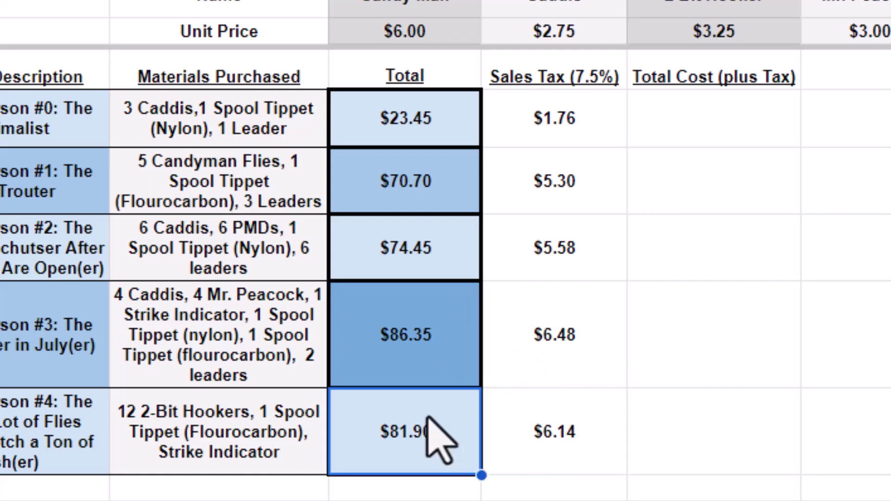
{"action": "left_click", "coordinate": [424, 366]}
{"action": "left_click", "coordinate": [533, 344]}
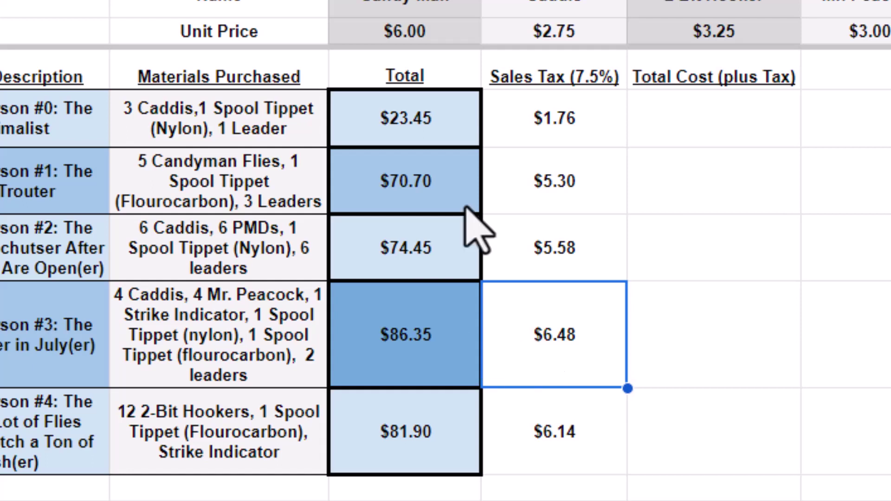
Step: Enter =C5+D5 in the first Total Cost cell and fill it down the column
{"action": "left_click", "coordinate": [411, 112]}
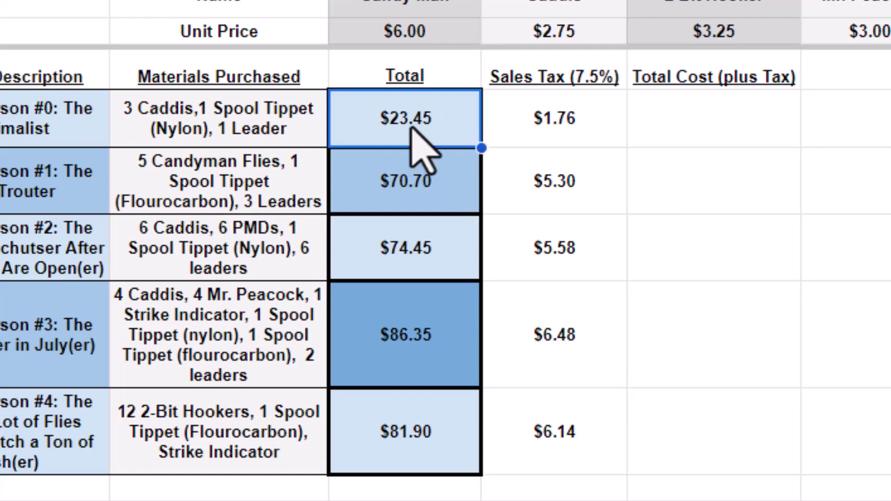
{"action": "left_click", "coordinate": [725, 126]}
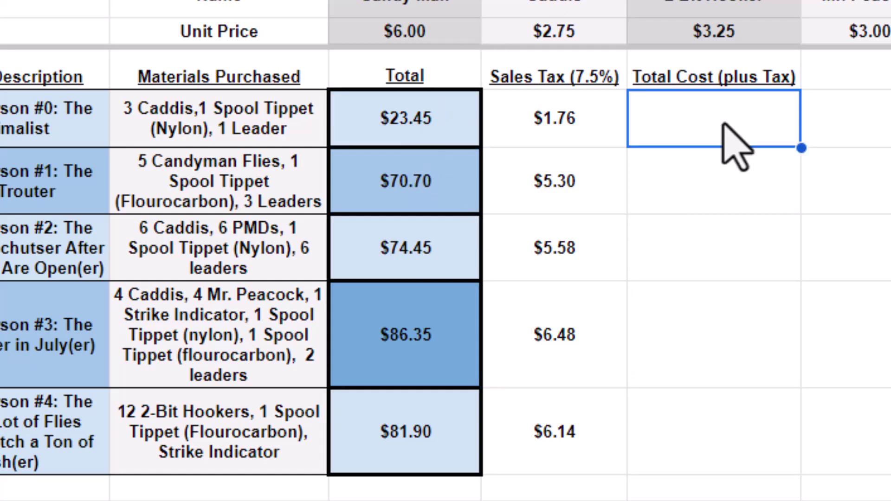
{"action": "type", "text": "="}
{"action": "left_click", "coordinate": [433, 126]}
{"action": "type", "text": "+"}
{"action": "left_click", "coordinate": [552, 131]}
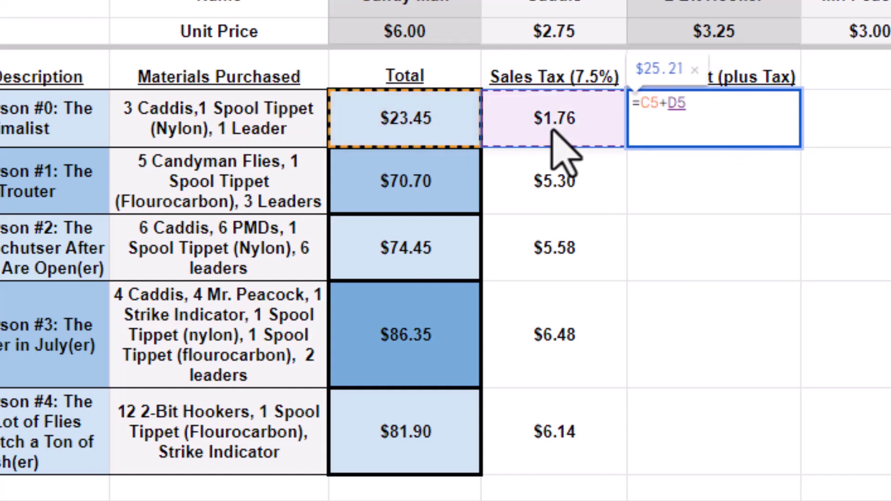
{"action": "key", "text": "Return"}
{"action": "left_click", "coordinate": [675, 116]}
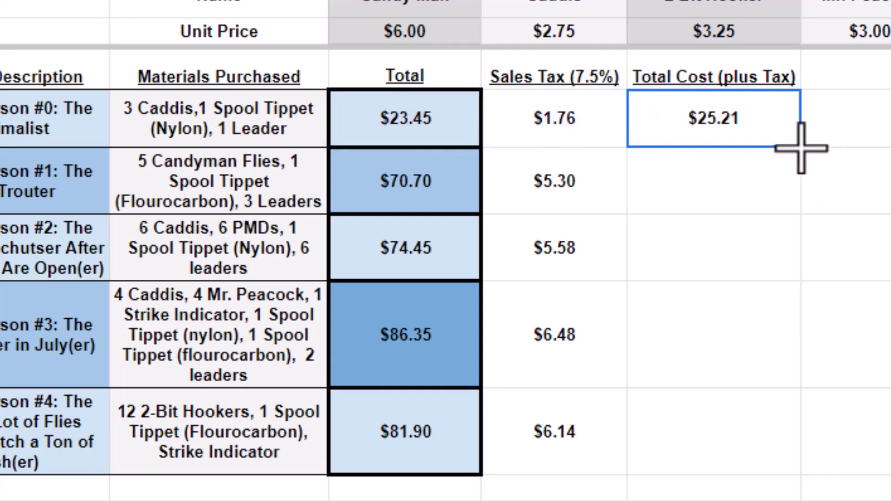
{"action": "left_click_drag", "start_coordinate": [801, 148], "coordinate": [754, 436]}
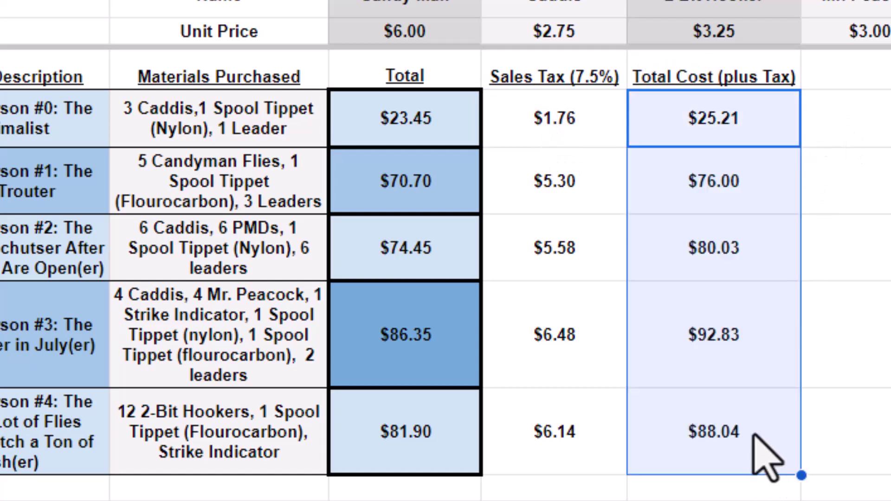
Step: Verify the total costs $25.21, $76.00, $80.03, $88.04 equal each Total plus its tax
{"action": "left_click", "coordinate": [683, 109]}
{"action": "left_click", "coordinate": [385, 132]}
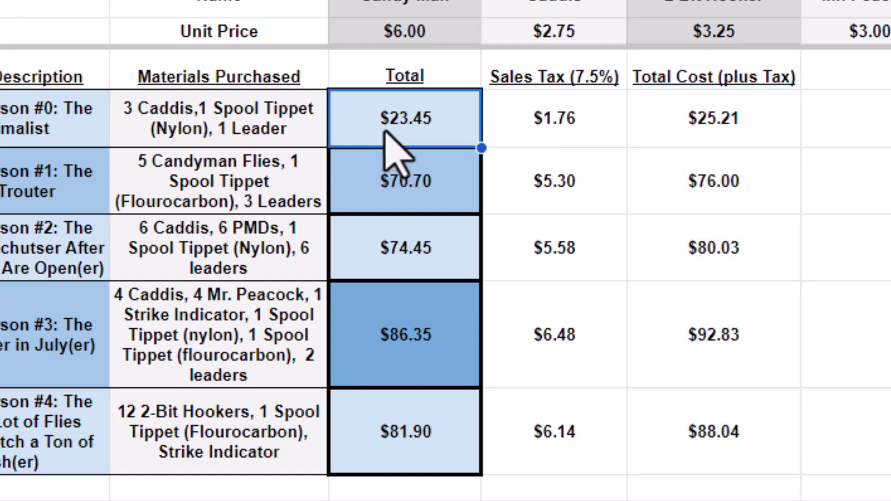
{"action": "left_click", "coordinate": [544, 122]}
{"action": "left_click", "coordinate": [738, 185]}
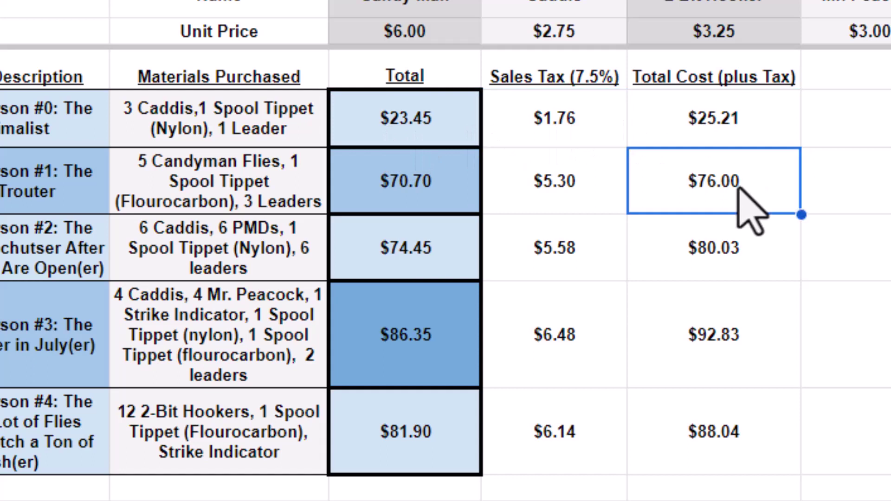
{"action": "left_click", "coordinate": [414, 199]}
{"action": "left_click", "coordinate": [589, 211]}
{"action": "left_click", "coordinate": [716, 205]}
{"action": "left_click", "coordinate": [708, 255]}
{"action": "left_click", "coordinate": [414, 264]}
{"action": "left_click", "coordinate": [495, 260]}
{"action": "left_click", "coordinate": [409, 323]}
{"action": "left_click", "coordinate": [528, 332]}
{"action": "left_click", "coordinate": [443, 434]}
{"action": "left_click", "coordinate": [705, 417]}
{"action": "left_click", "coordinate": [713, 122]}
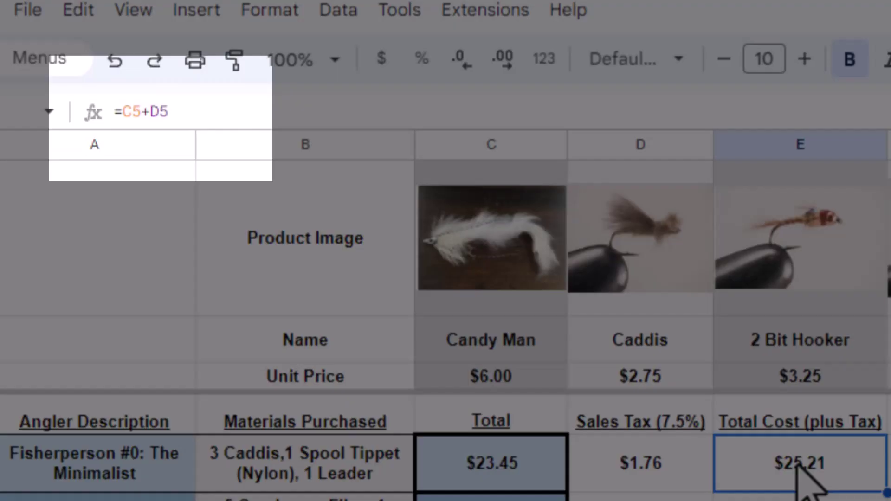